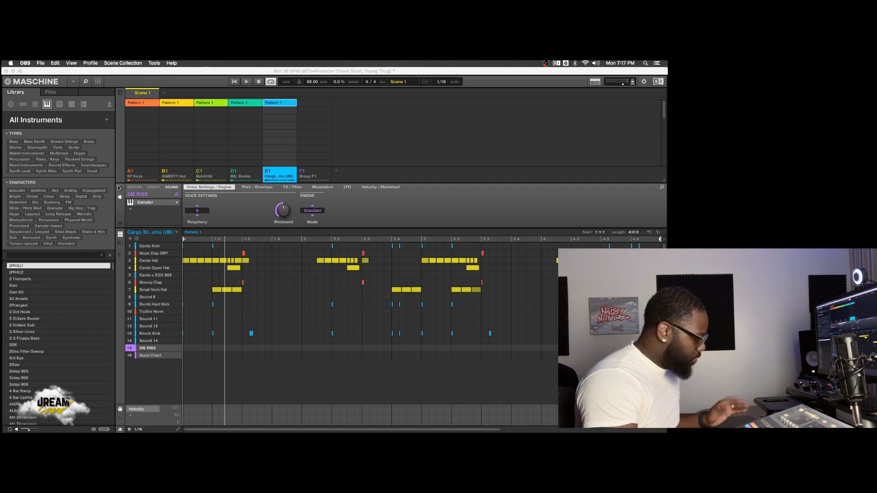
Mute the E1 drum group, check the beat with the QWERTY Arp group selected, and stop playback.
left_click(267, 172)
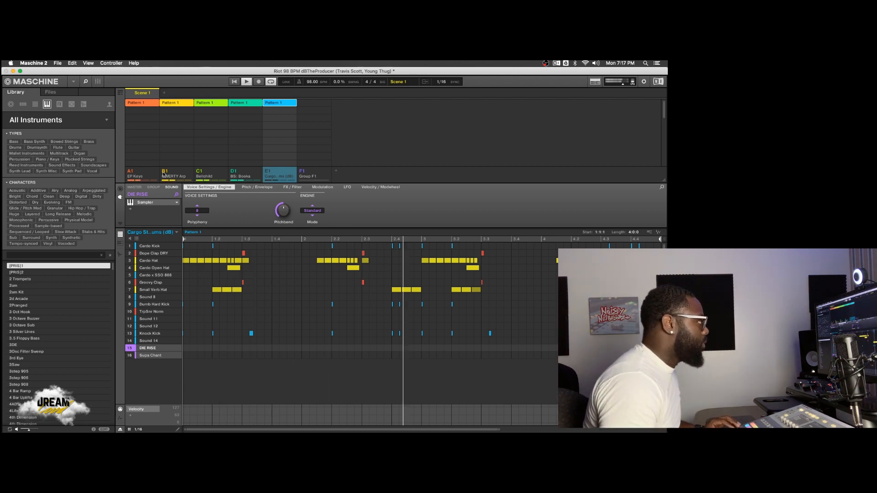
left_click(178, 177)
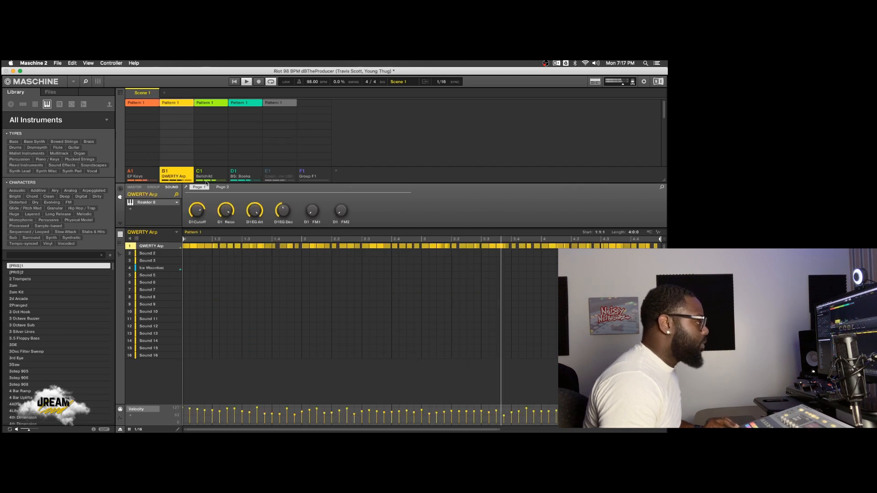
key("space")
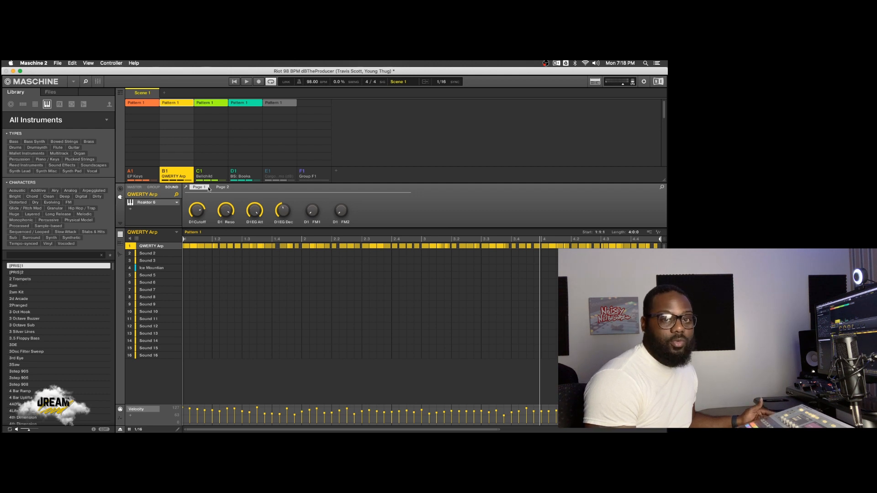
left_click(287, 178)
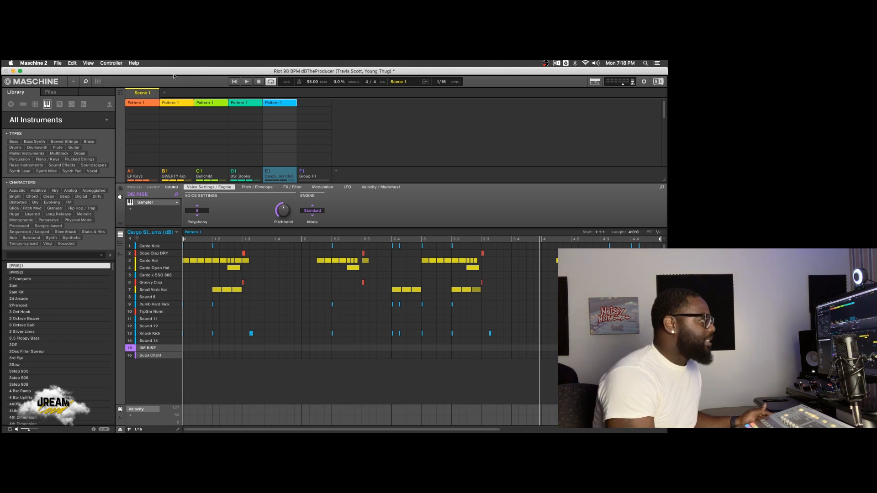
Select the empty Group F1 and open the Aaaab Muzik Drum Kit from the user one-shots in the library.
left_click(304, 174)
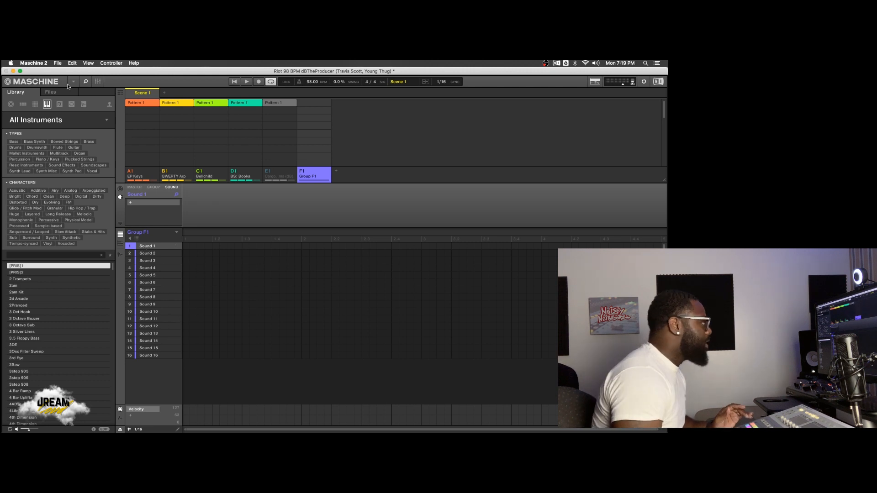
left_click(83, 105)
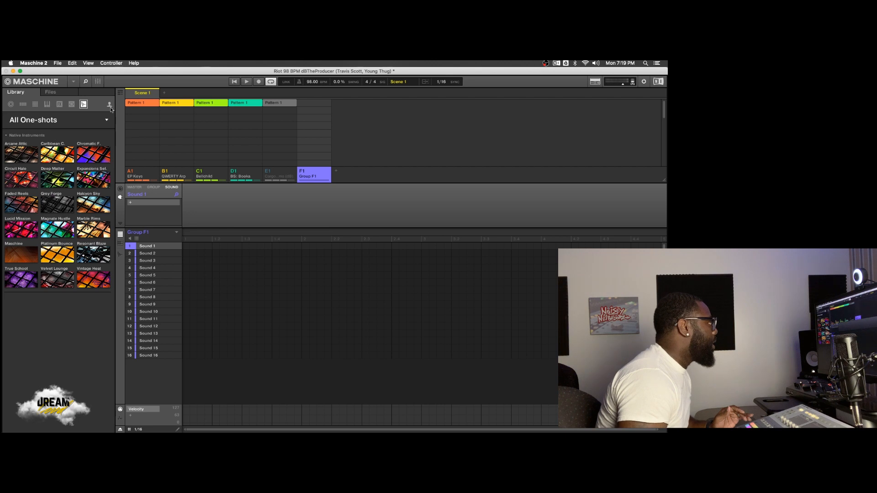
left_click(55, 135)
left_click(55, 127)
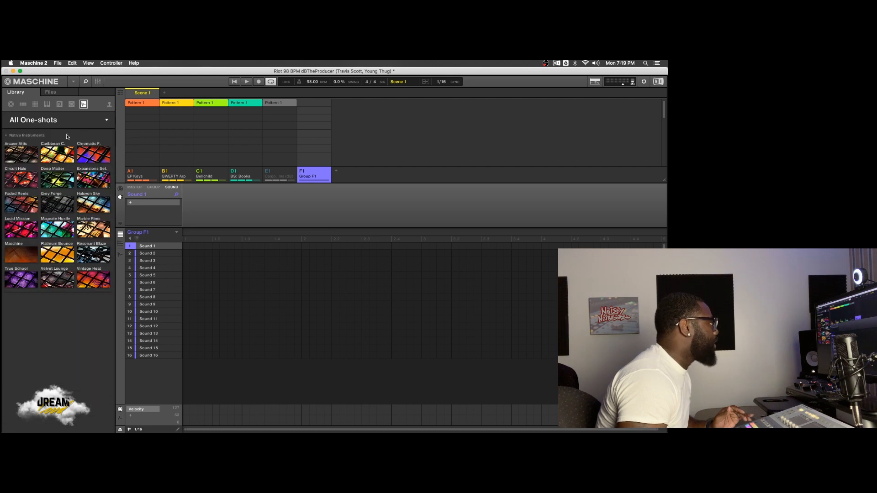
left_click(106, 117)
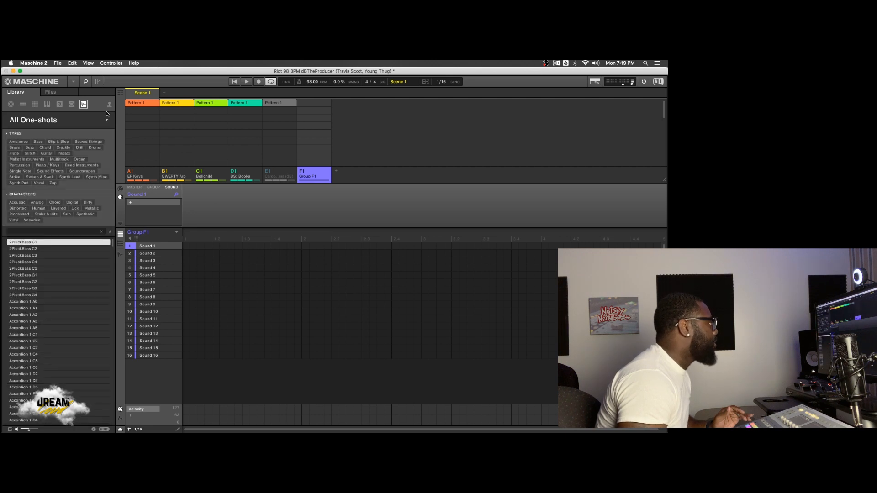
left_click(72, 124)
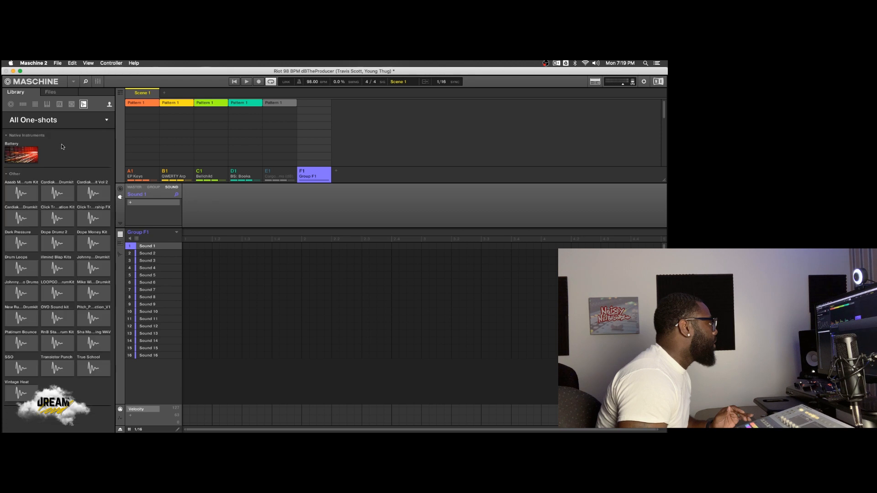
left_click(32, 196)
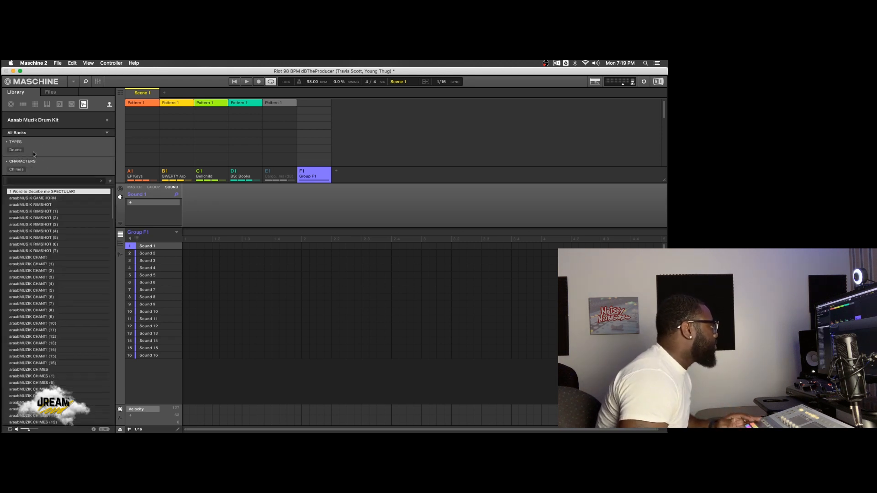
Audition samples in the araabMUSIK! KICKS! bank and load araabMUZIK KICK (5) into Sound 1 of Group F1.
left_click(41, 133)
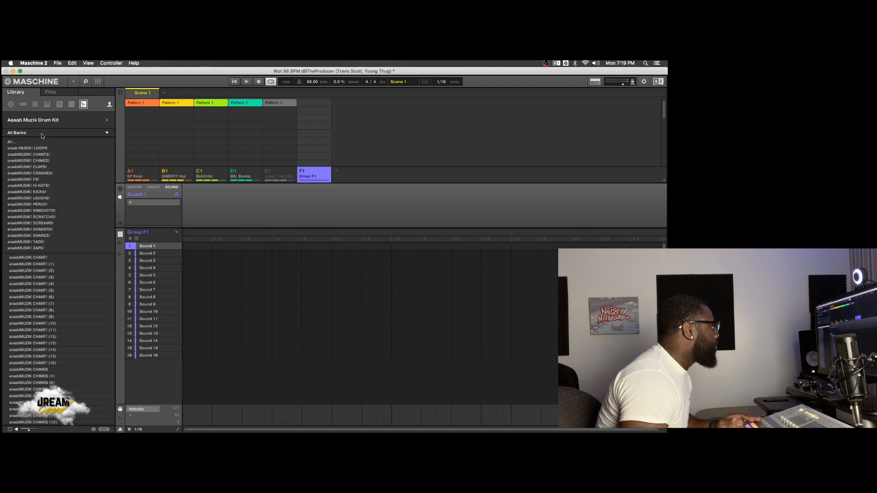
left_click(51, 191)
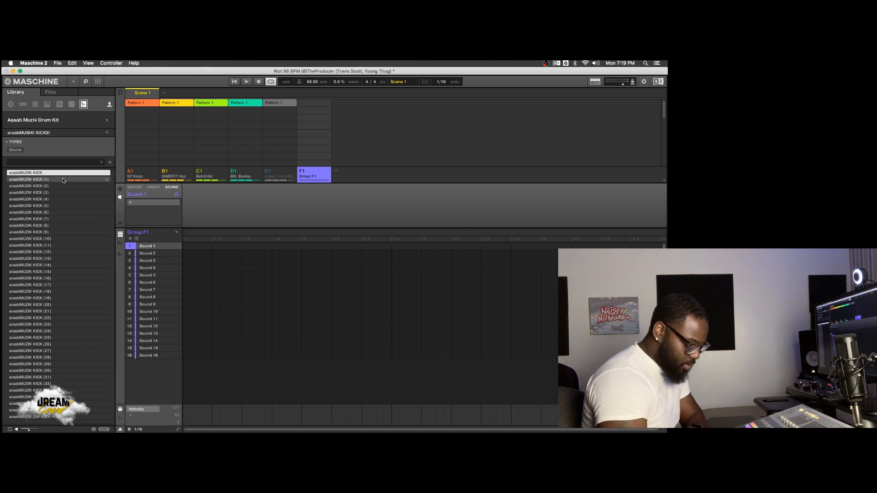
left_click(63, 179)
key("Down")
key("Down")
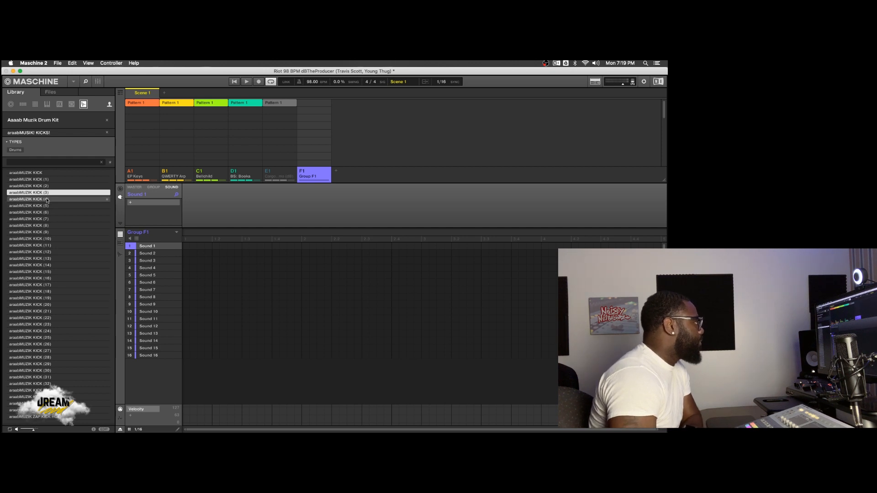
key("Down")
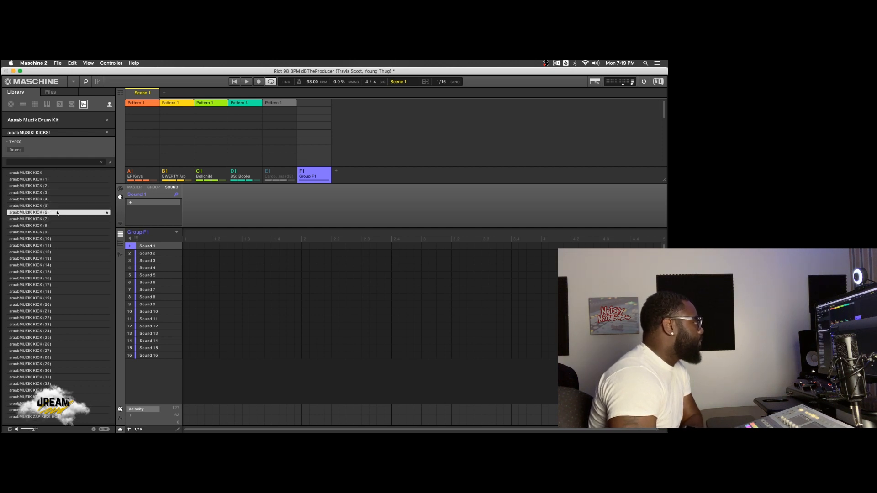
left_click(56, 208)
double_click(57, 206)
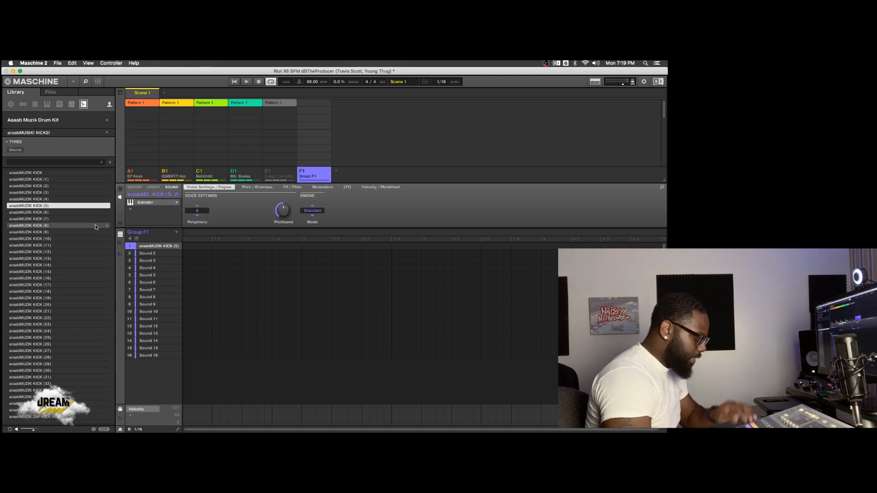
Select Sound 9 in Group F1 and load araabMUZIK KICK (6) into it.
key("a")
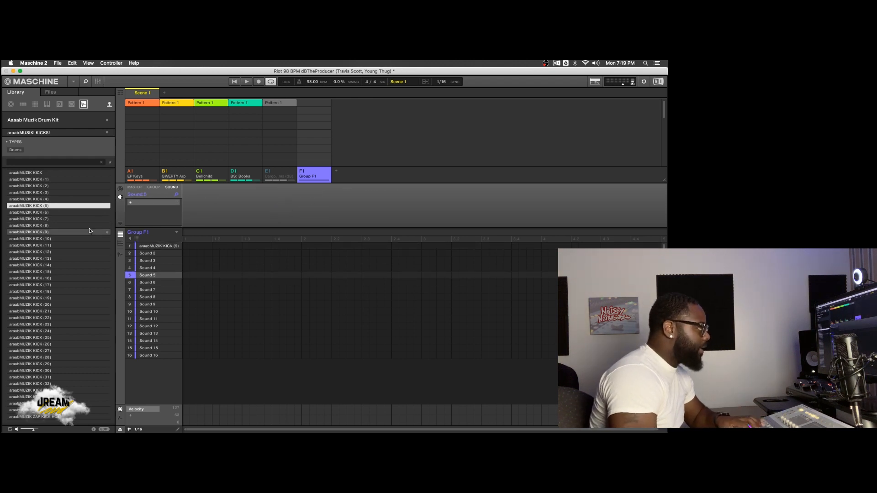
key("q")
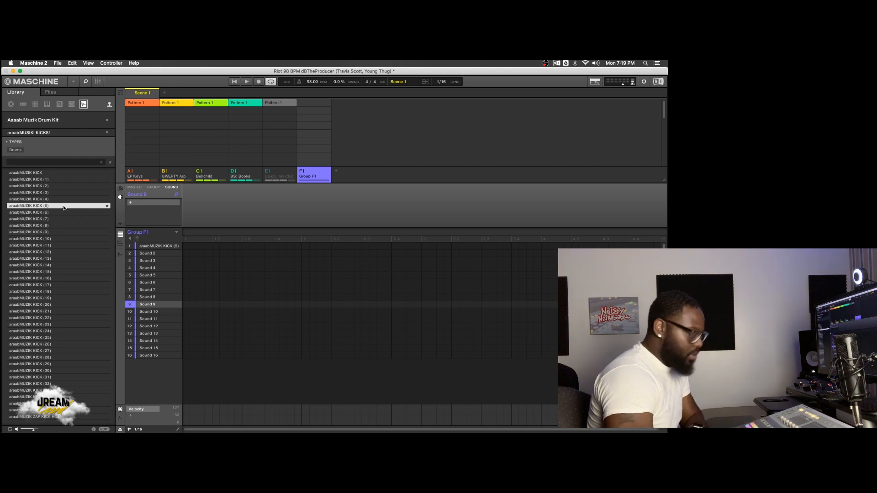
key("Down")
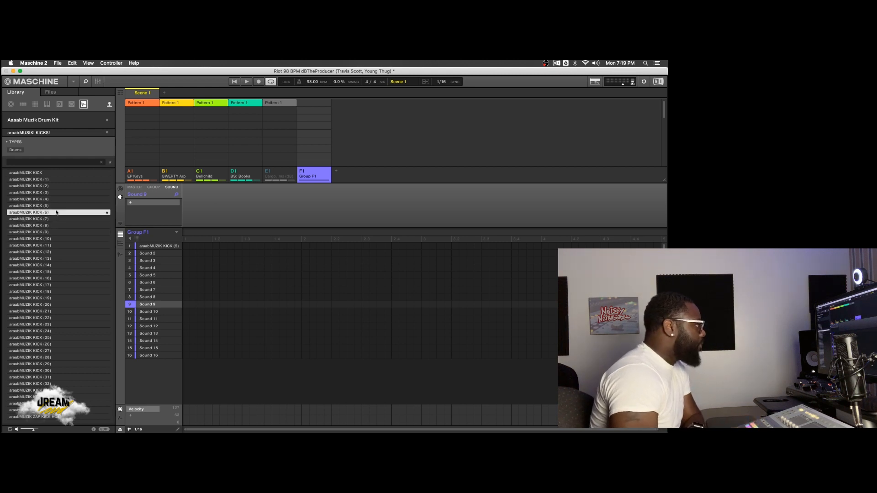
double_click(56, 212)
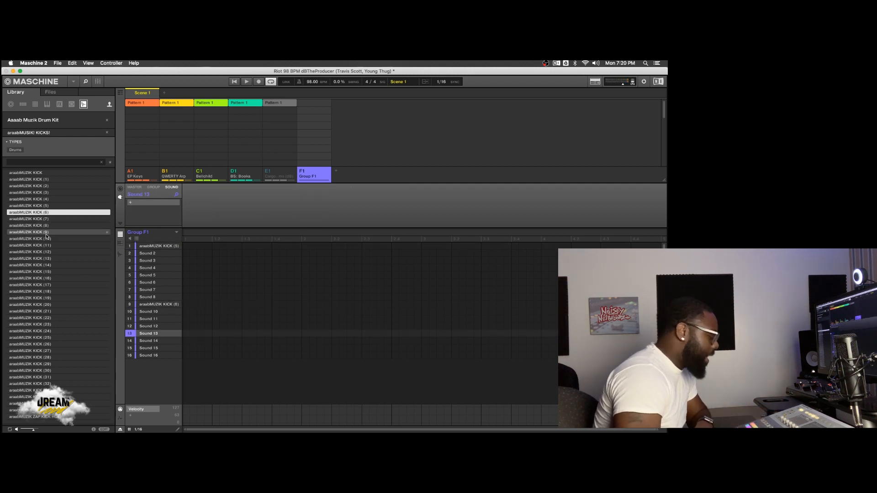
Audition the kicks from araabMUZIK KICK (10) onward and load araabMUZIK KICK (23) into Sound 13.
left_click(48, 238)
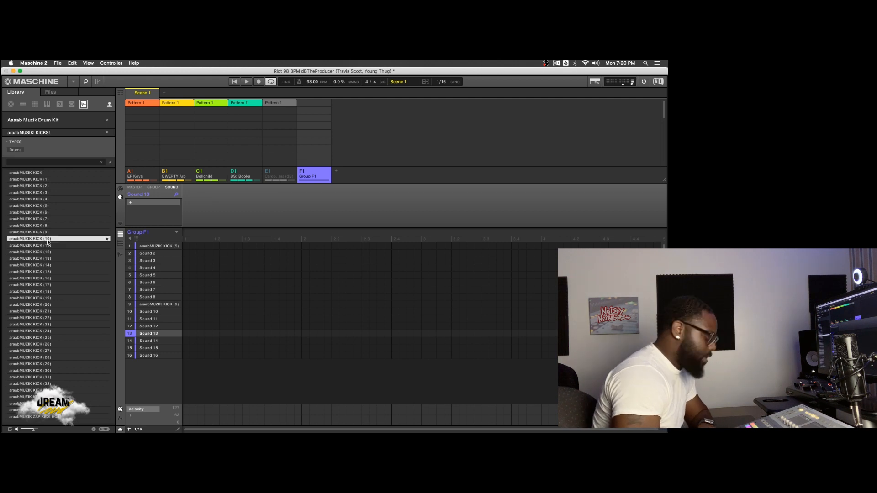
key("Down")
key("Down")
key("Down")
key("Down")
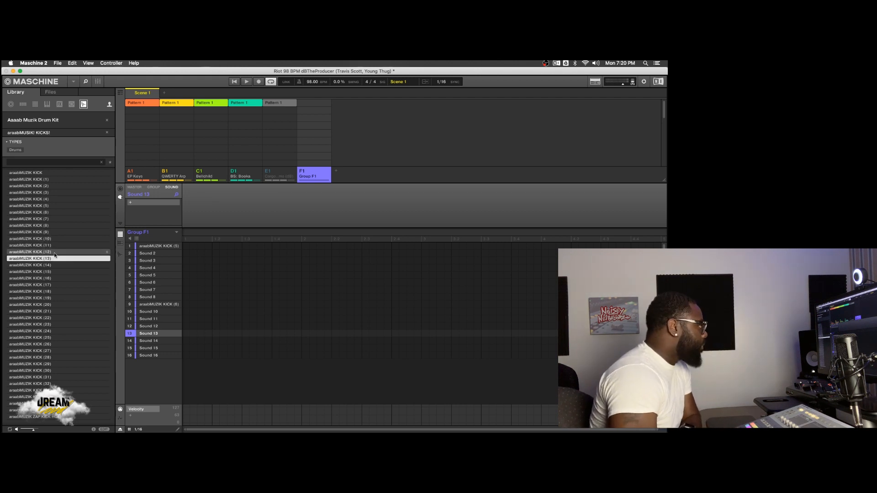
key("Down")
key("Down")
key("Down")
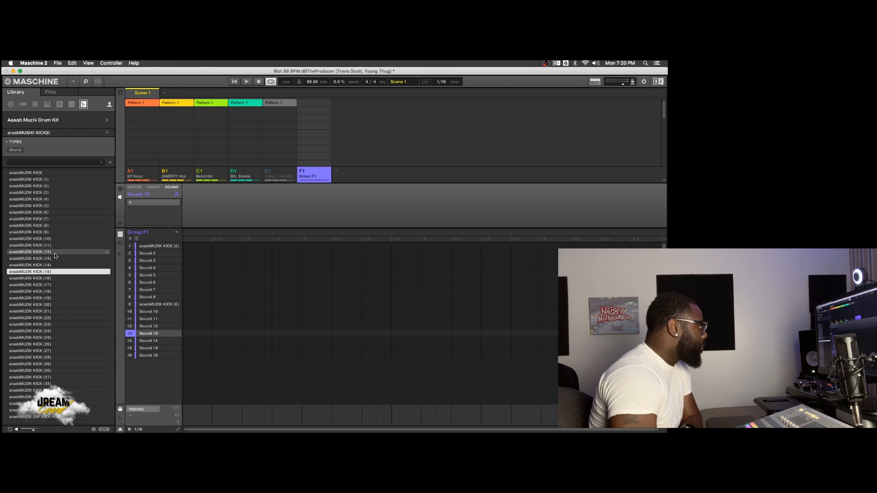
key("Down")
key("Down")
key("Down")
key("Down")
key("Down")
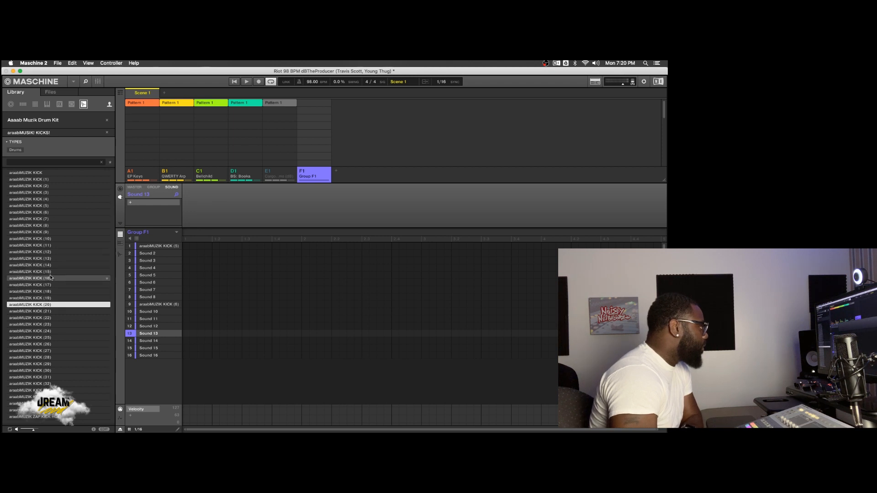
key("Down")
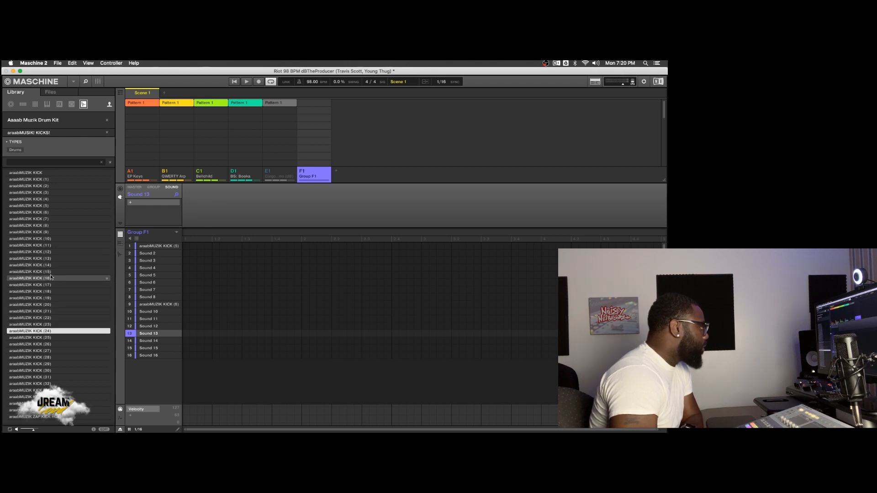
double_click(45, 325)
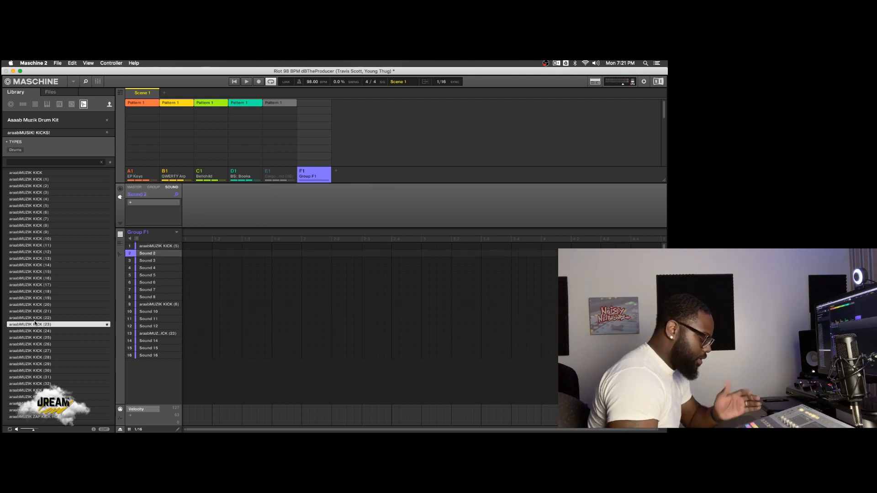
Audition samples in the araabMUSIK! SNARES! bank and load araabMUZIK SNARE (3) into Sound 2.
left_click(47, 133)
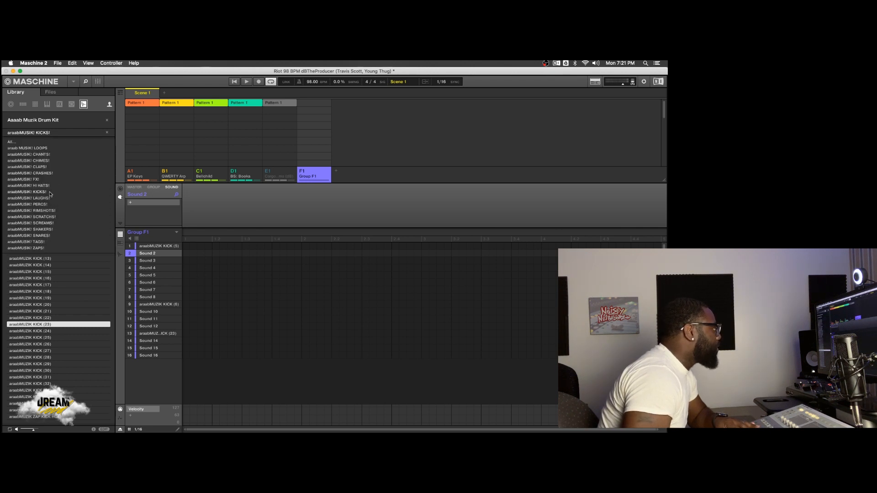
left_click(51, 236)
left_click(44, 180)
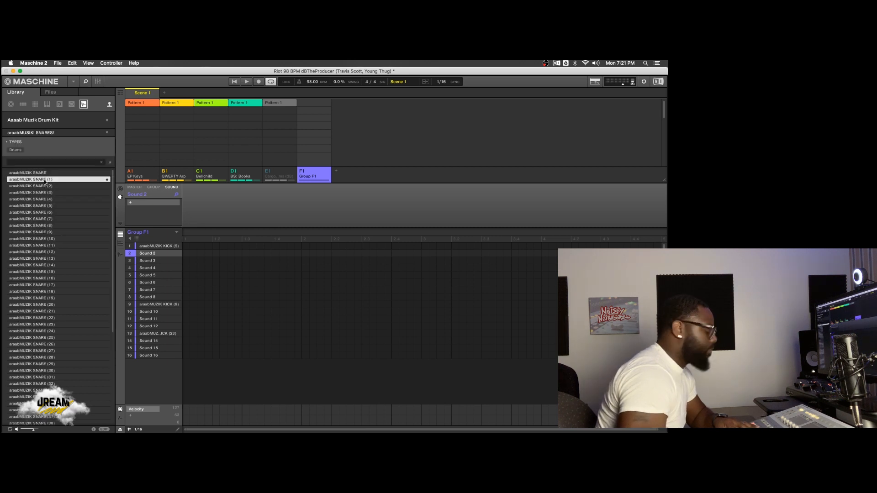
key("Down")
key("Down")
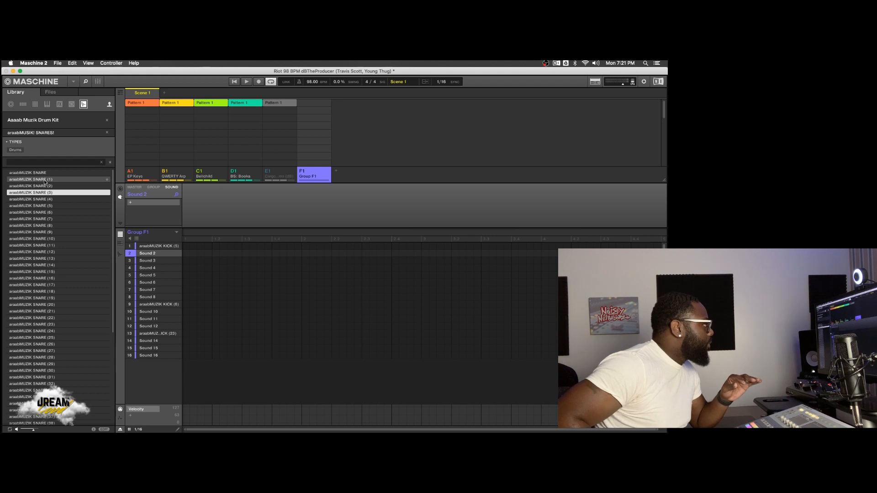
key("Up")
key("Down")
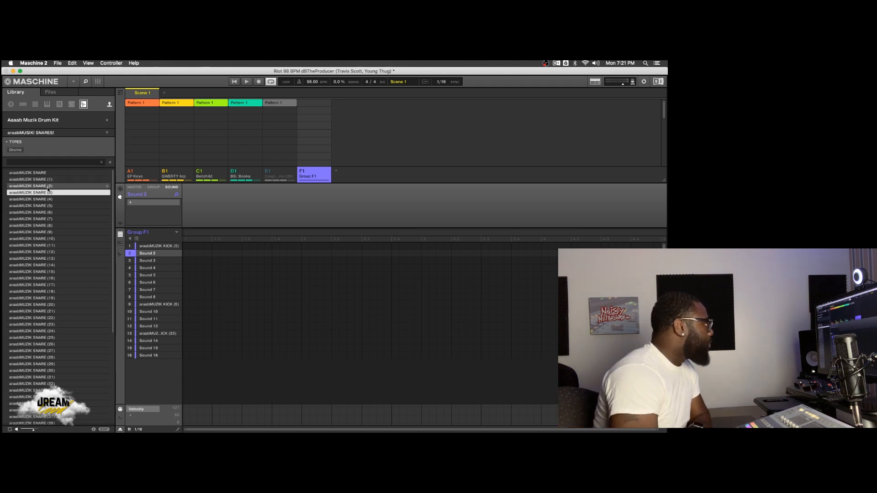
double_click(47, 193)
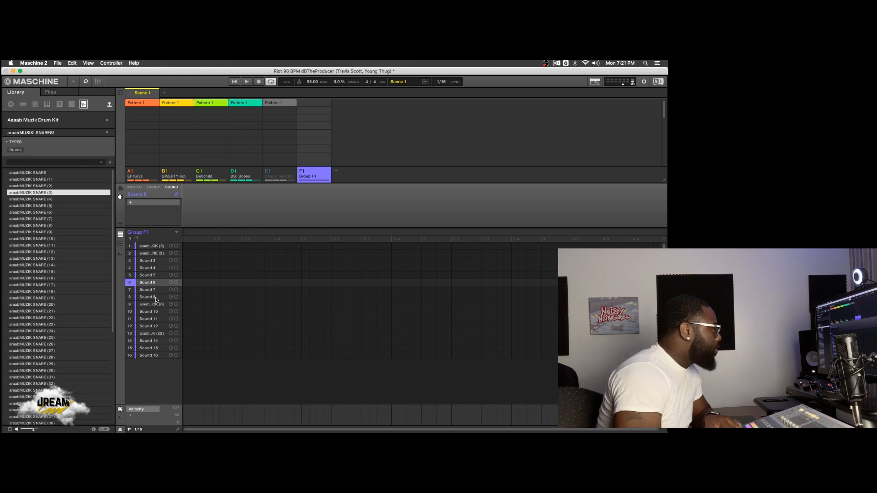
Compare snares (7) and (6), and load araabMUZIK SNARE (6) into Sound 6.
left_click(73, 221)
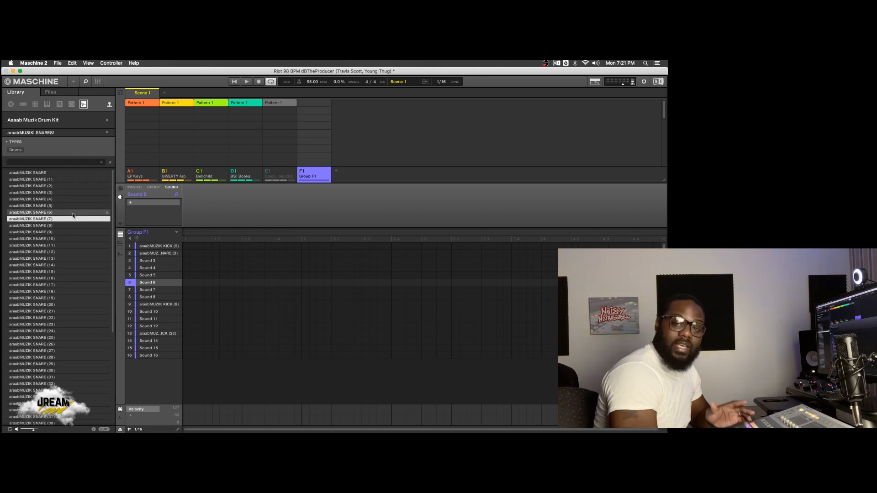
left_click(73, 212)
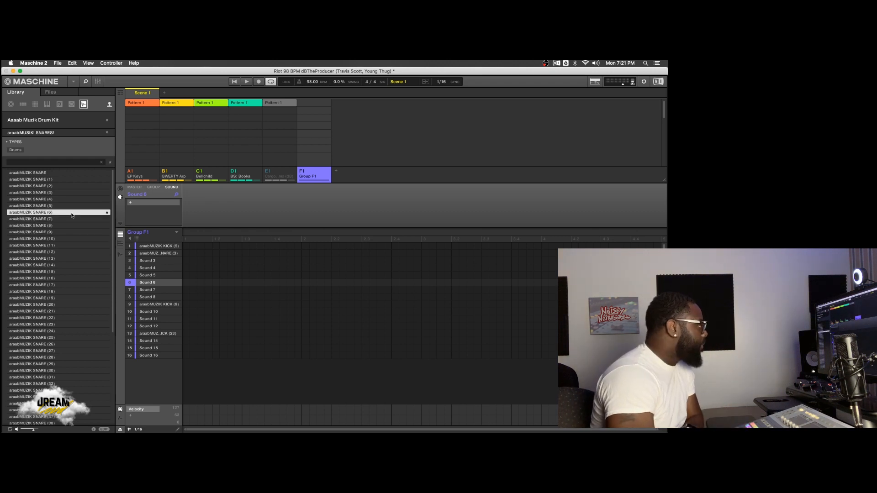
double_click(71, 214)
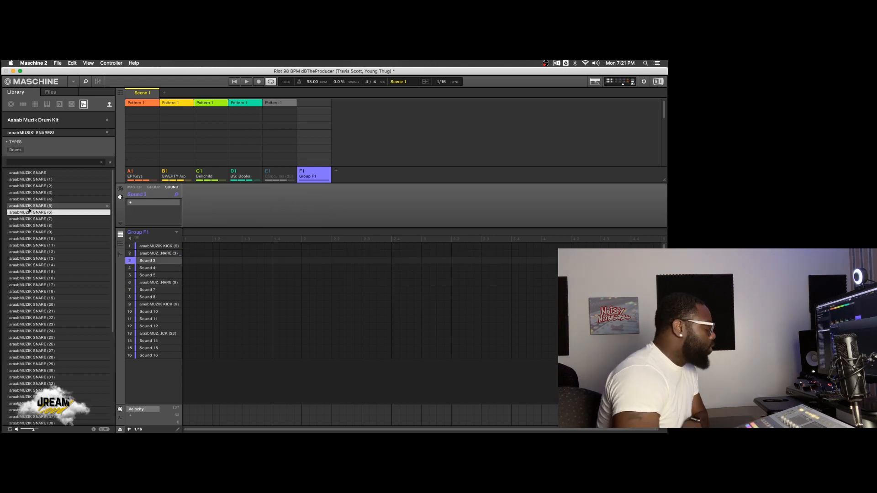
Switch to the araabMUSIK! HI HATS! bank and load araabMUZIK HATS! (11) into Sound 3.
left_click(43, 132)
left_click(49, 185)
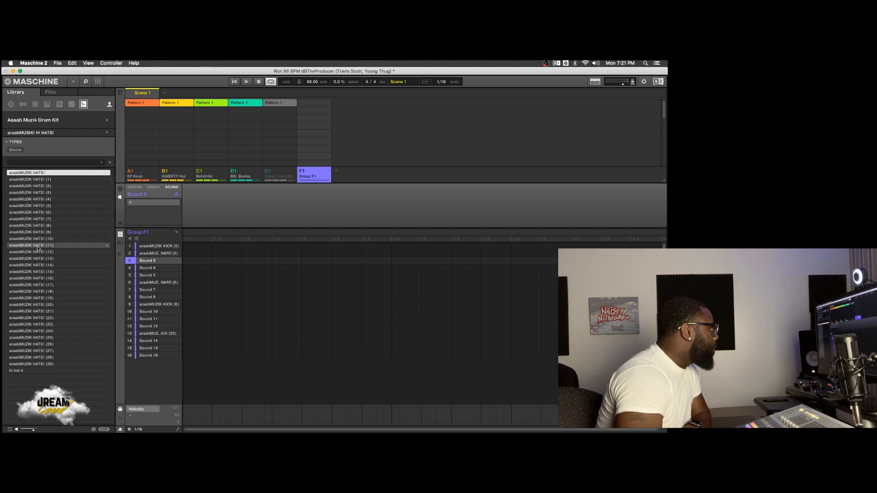
left_click(43, 246)
double_click(43, 247)
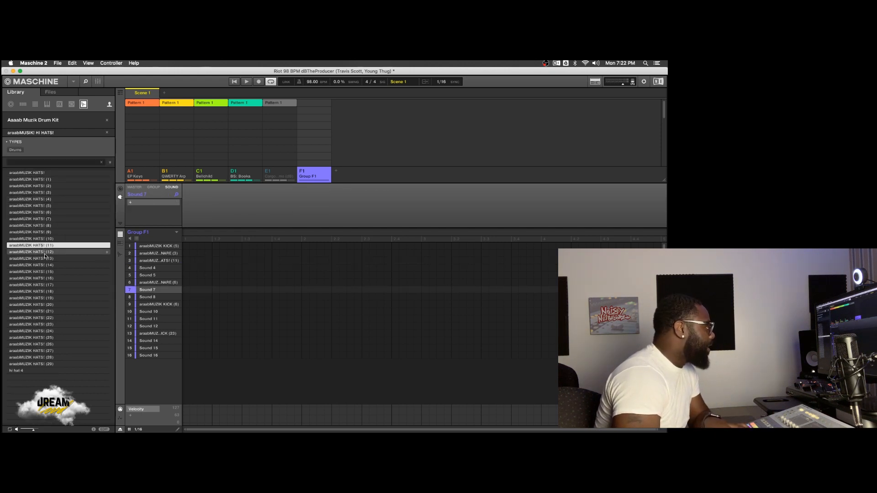
Audition araabMUZIK HATS! (12) and (13), and load araabMUZIK HATS! (13) into Sound 7.
left_click(45, 253)
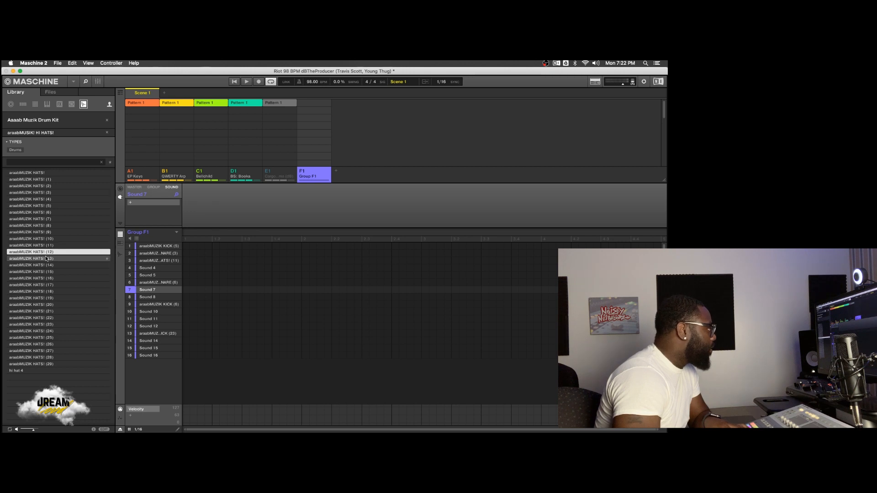
left_click(47, 259)
double_click(47, 259)
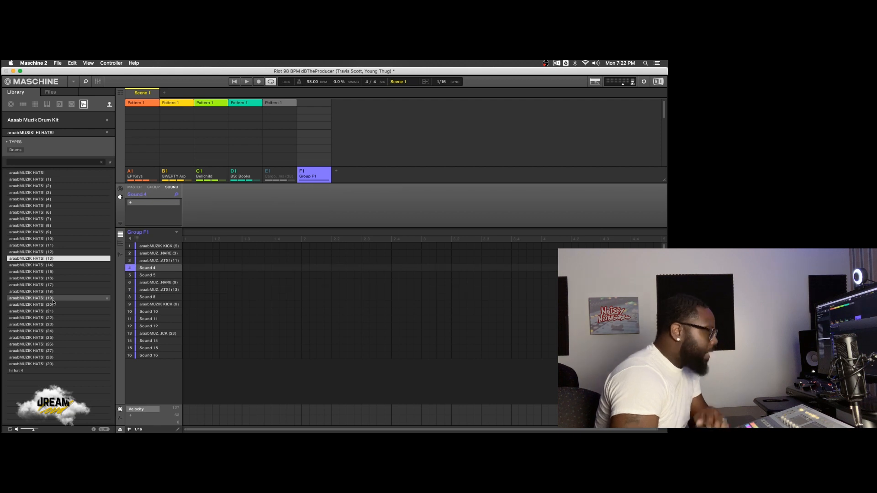
Audition the araabMUSIK! HI HATS! samples from (14) to (18) and load araabMUZIK HATS! (17) into Sound 4.
left_click(49, 133)
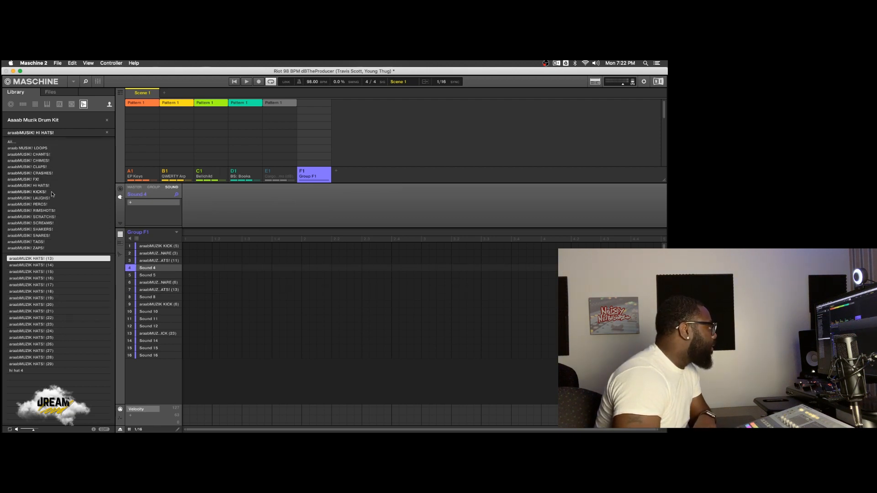
left_click(54, 185)
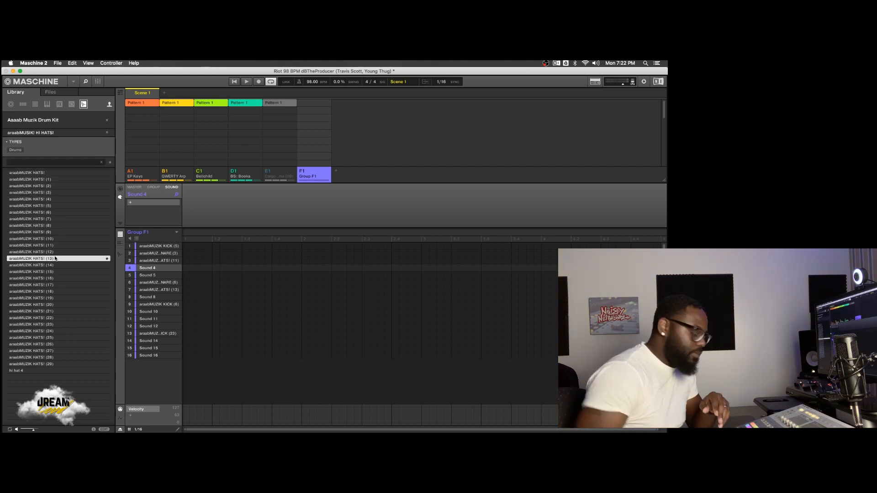
key("Down")
key("Down")
key("Down")
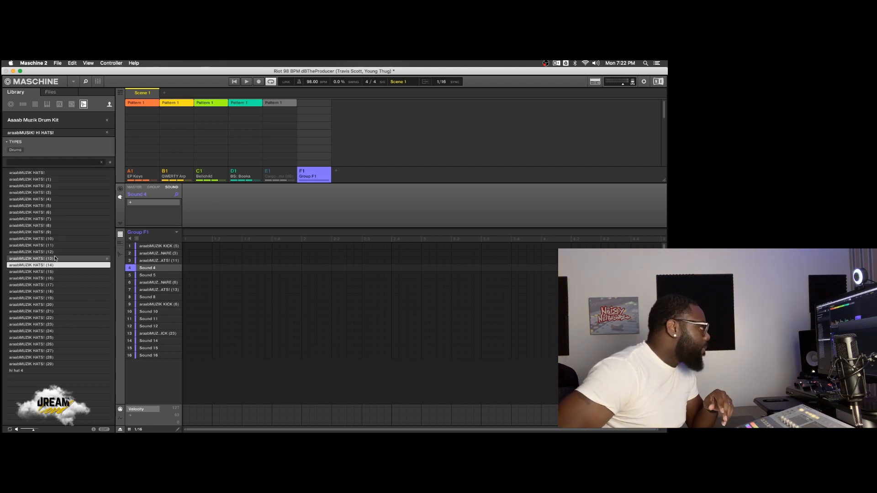
key("Down")
key("Down")
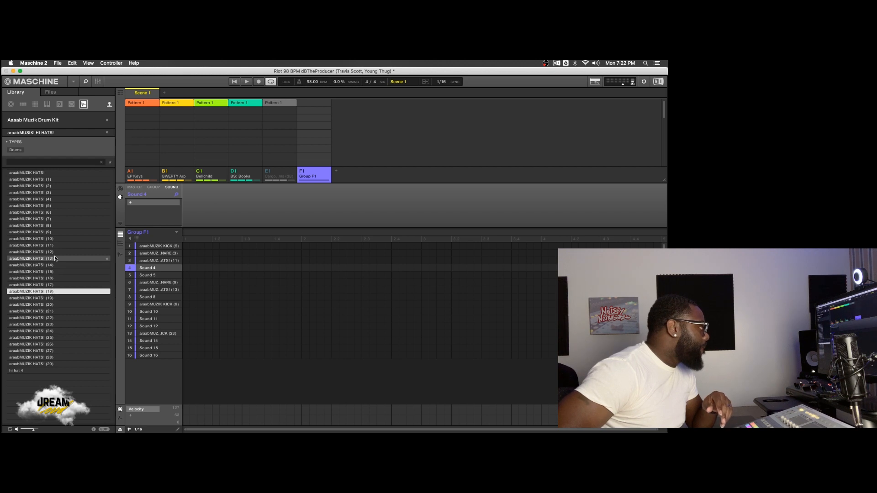
double_click(52, 286)
Audition the remaining hi-hats in the bank up to araabMUZIK HATS! (29) and return to (26).
key("Down")
key("Down")
key("Down")
key("Down")
key("Down")
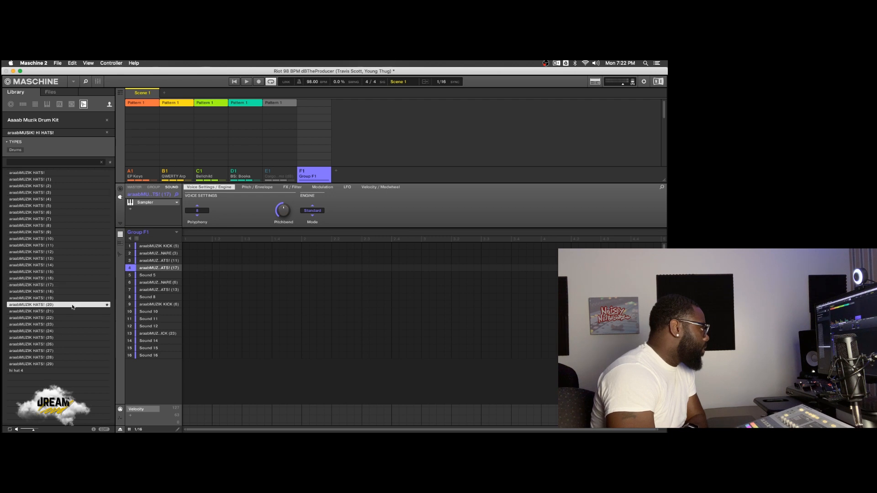
key("Down")
key("Down")
key("Down")
key("Down")
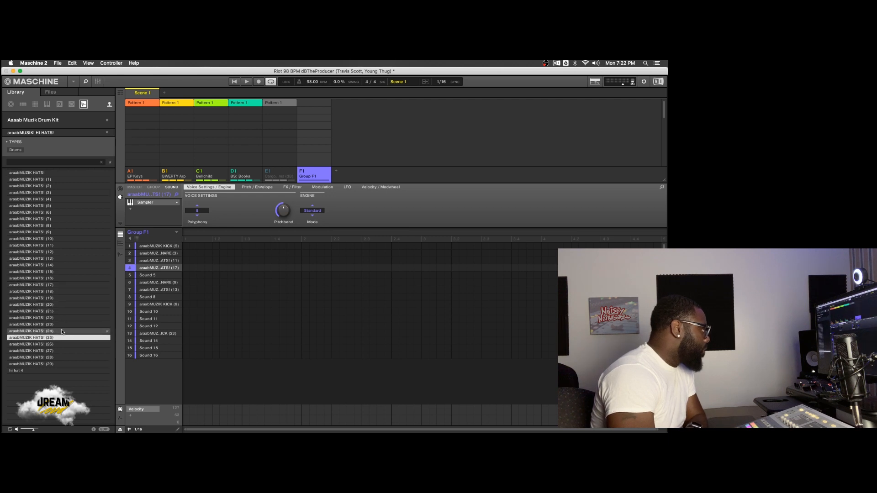
key("Down")
key("Down")
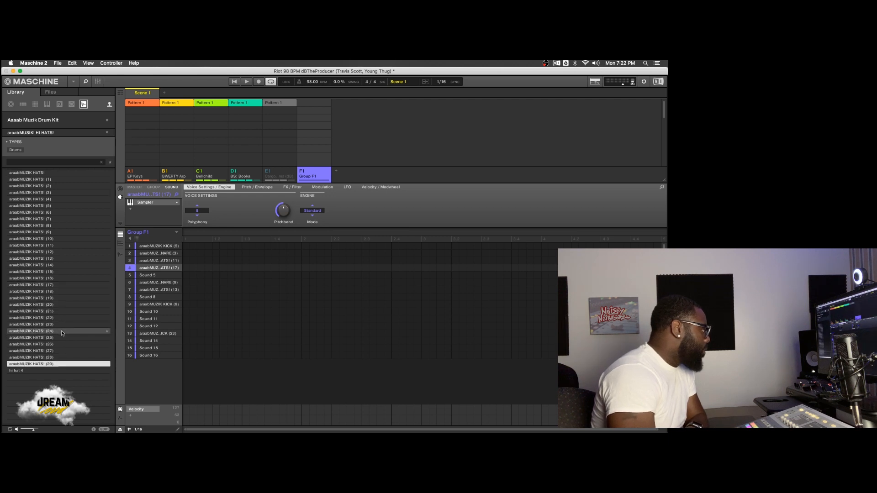
key("Up")
key("Up")
key("Up")
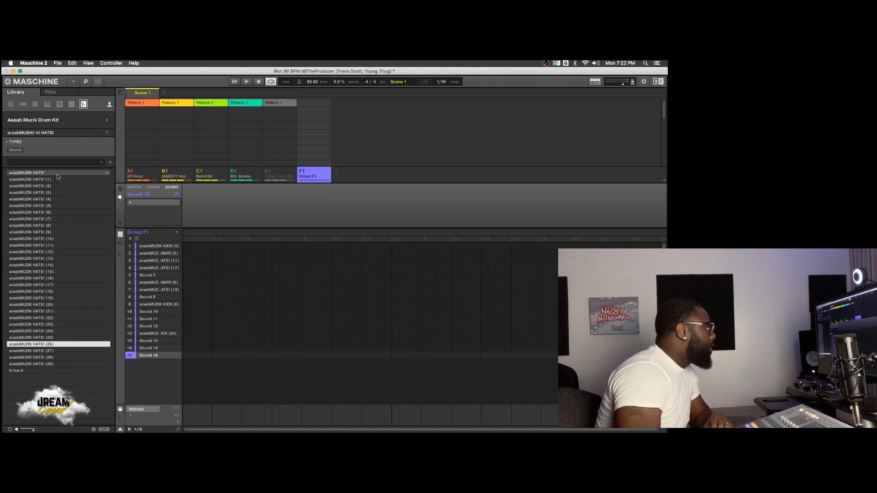
From the araabMUSIK! CRASHES! bank, load araabMUZIK CRASH! into Sound 16 and araabMUZIK CRASH! (1) into Sound 15.
left_click(49, 134)
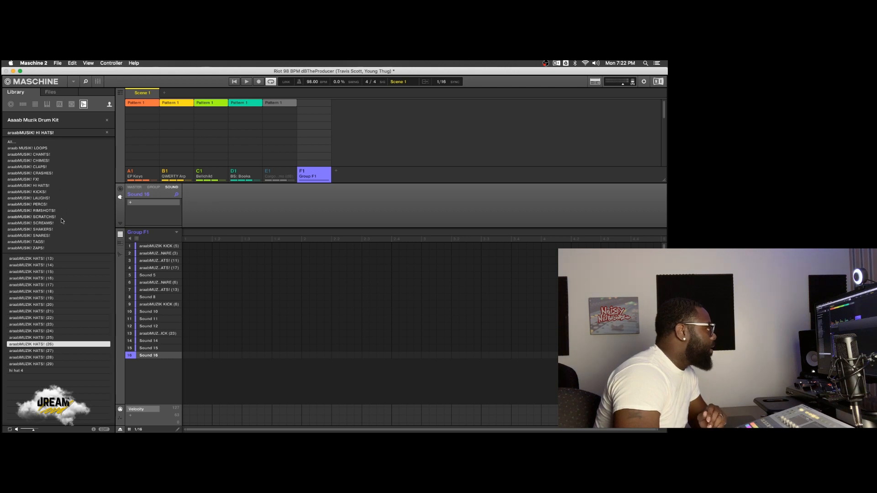
left_click(67, 174)
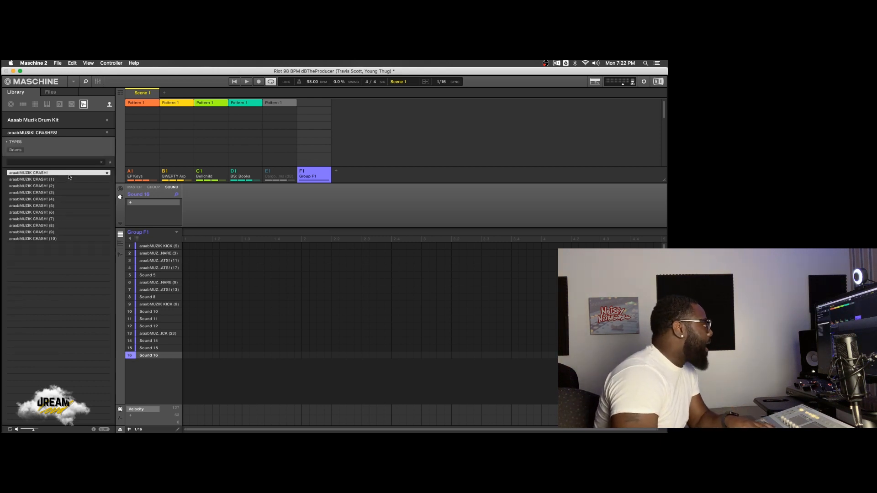
left_click(67, 177)
left_click(67, 173)
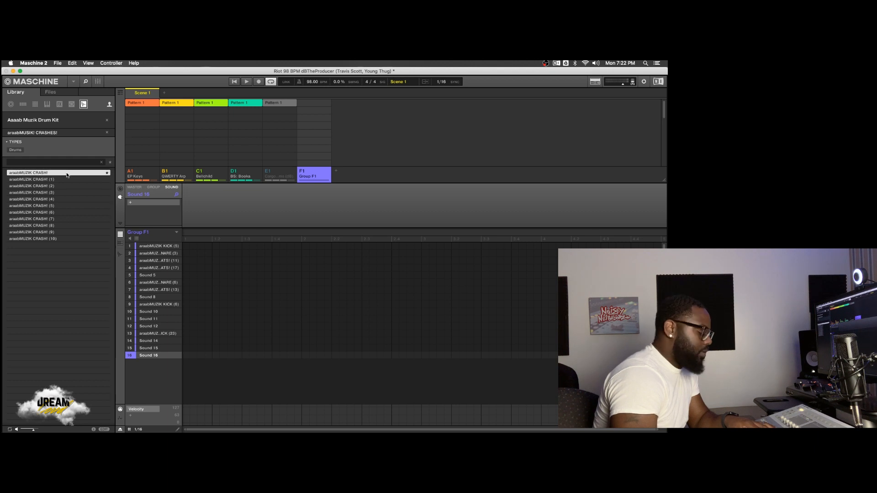
double_click(67, 174)
double_click(60, 179)
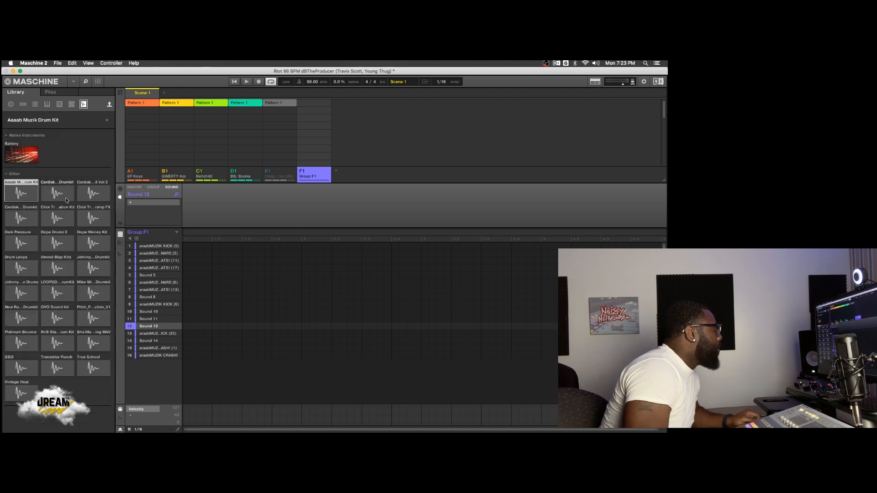
Browse the Perc bank of the Cardiak T Minus Noah 40 Shebib Drumkit for a sample for Sound 12.
left_click(26, 224)
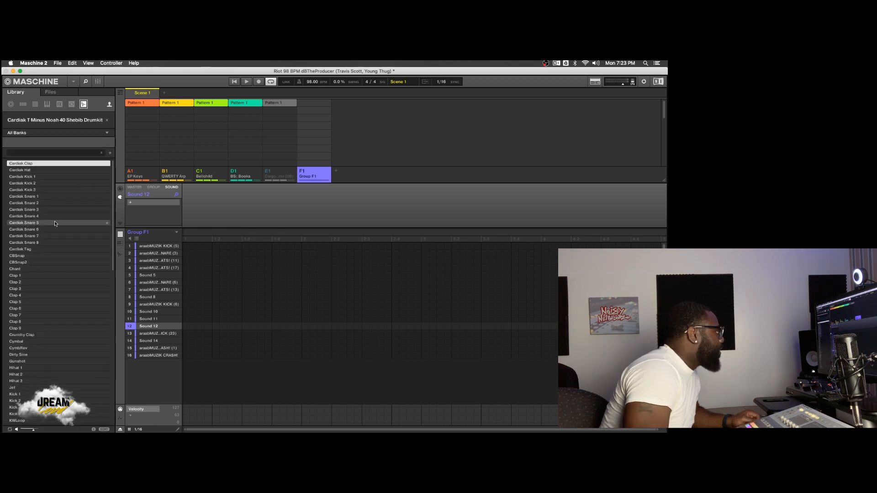
left_click(41, 133)
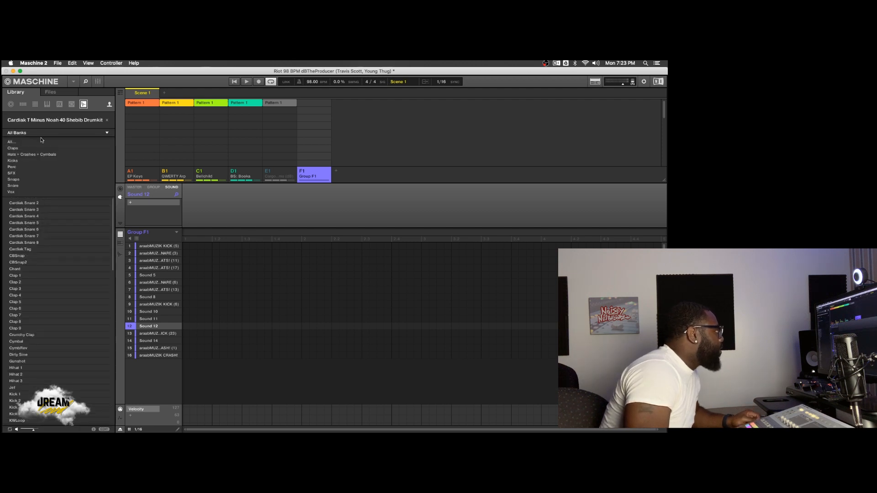
left_click(33, 167)
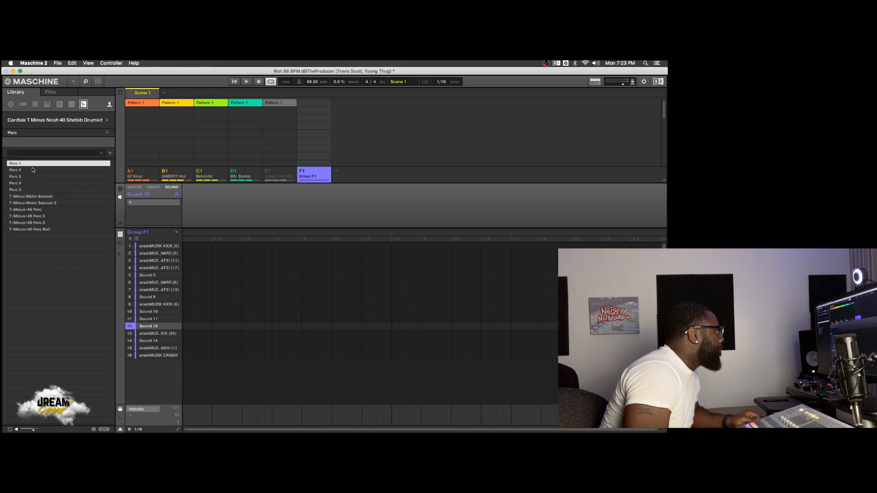
Compare the rides in the Perc bank of Cardiak Presents The Flatline Drumkit and load Amsterdam Ride into Sound 12.
left_click(68, 121)
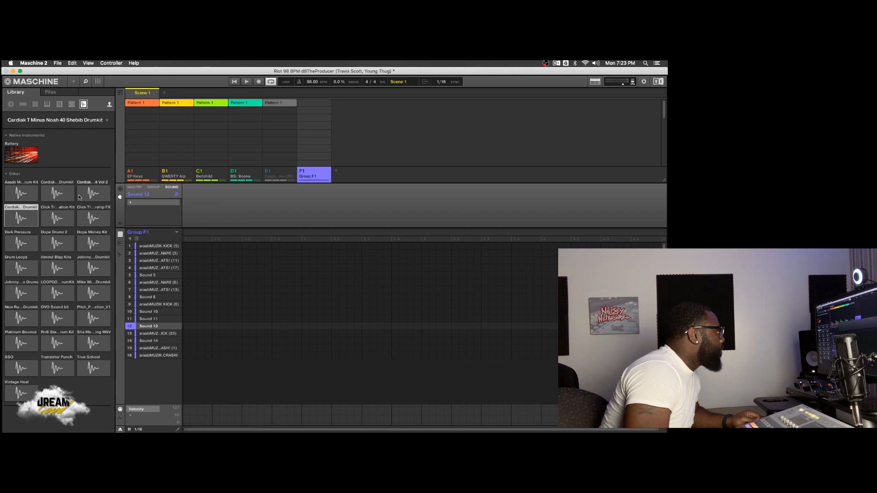
left_click(49, 195)
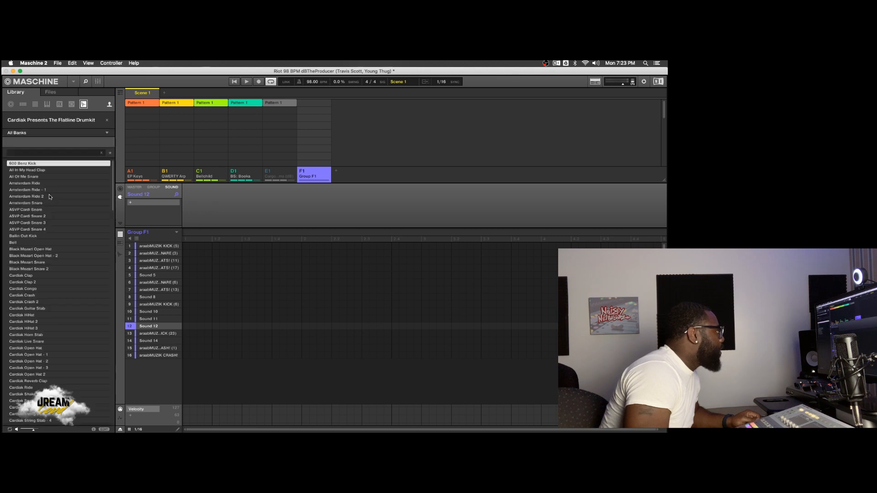
left_click(48, 134)
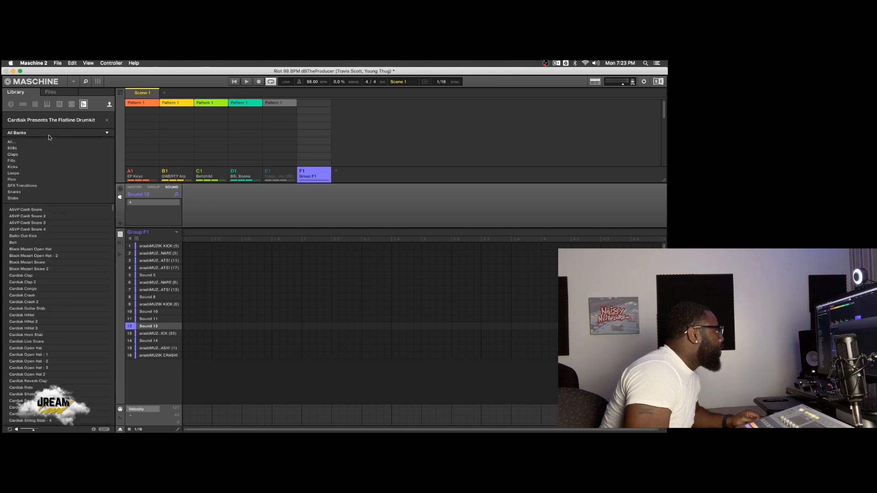
left_click(41, 179)
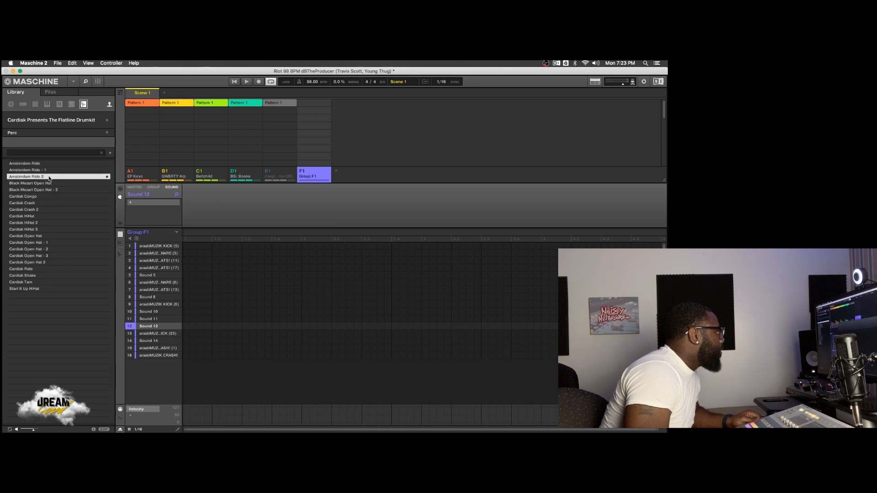
left_click(49, 170)
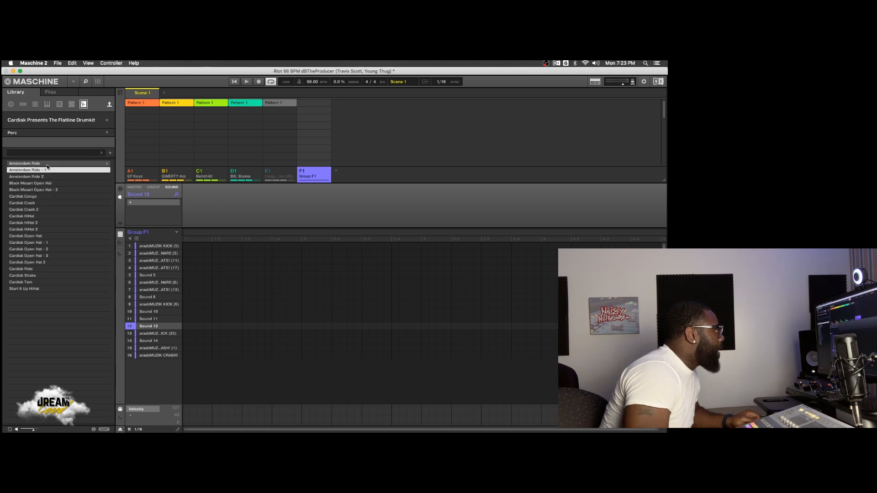
double_click(48, 164)
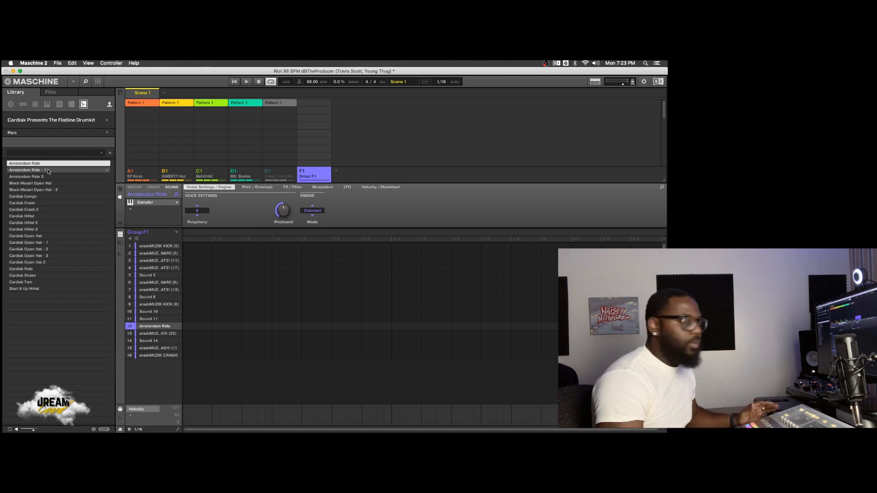
Save Group F1 together with its samples in the Groups folder as "dB Cardiak HipHop Kit".
left_click(177, 234)
left_click(173, 233)
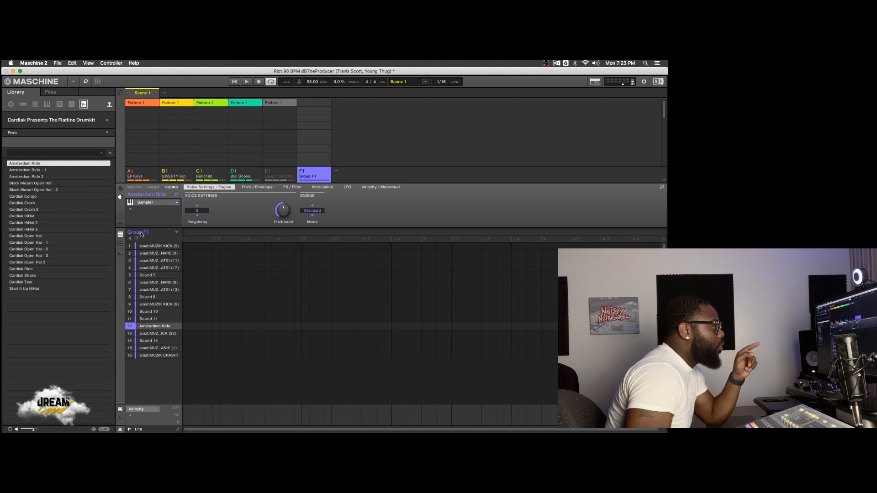
right_click(142, 234)
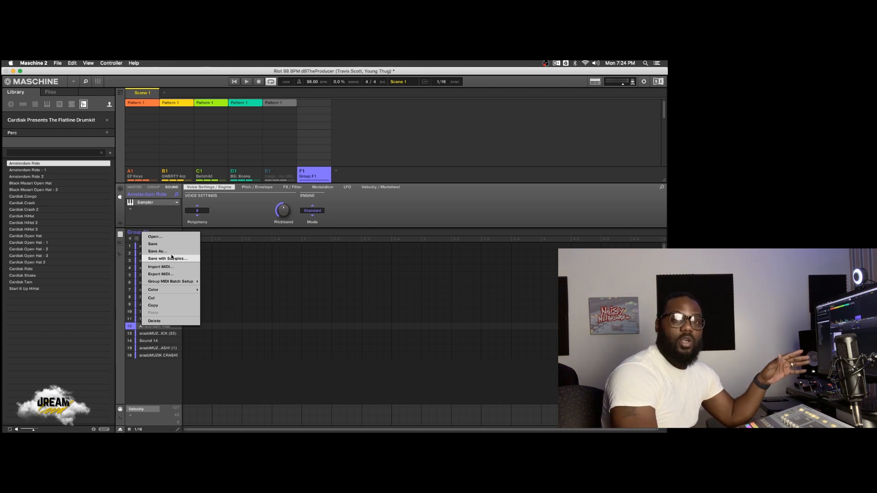
left_click(167, 259)
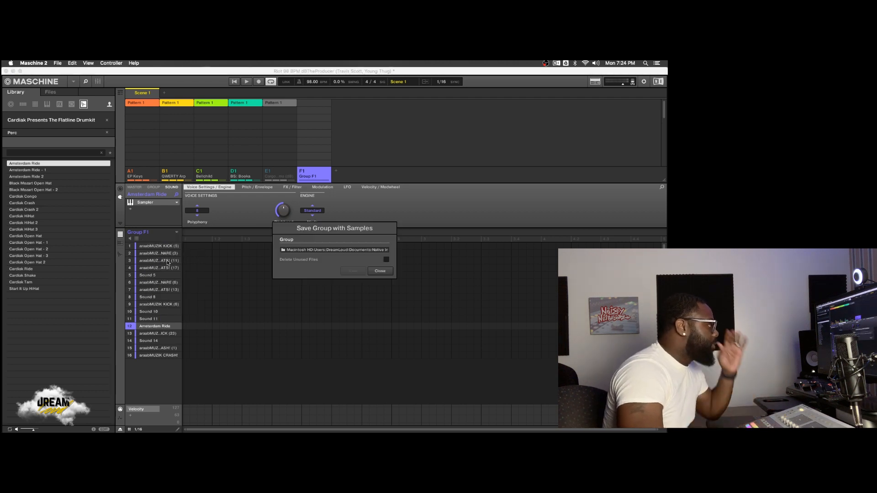
left_click(368, 251)
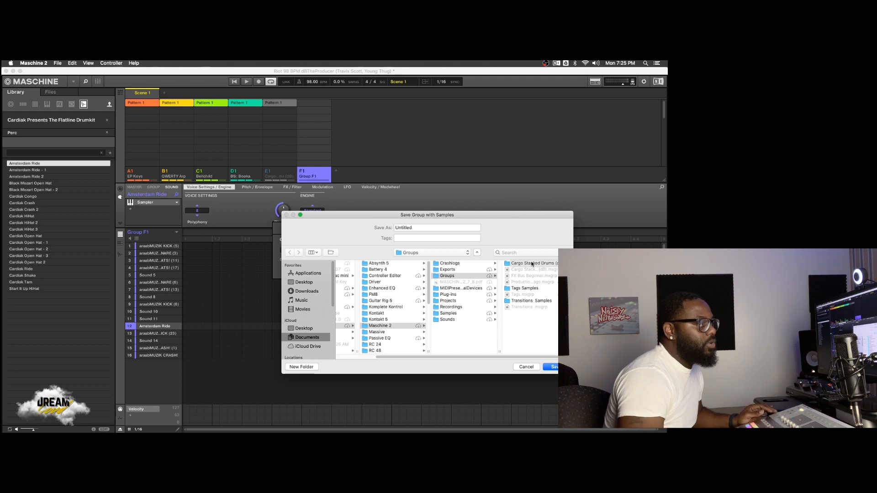
left_click(425, 228)
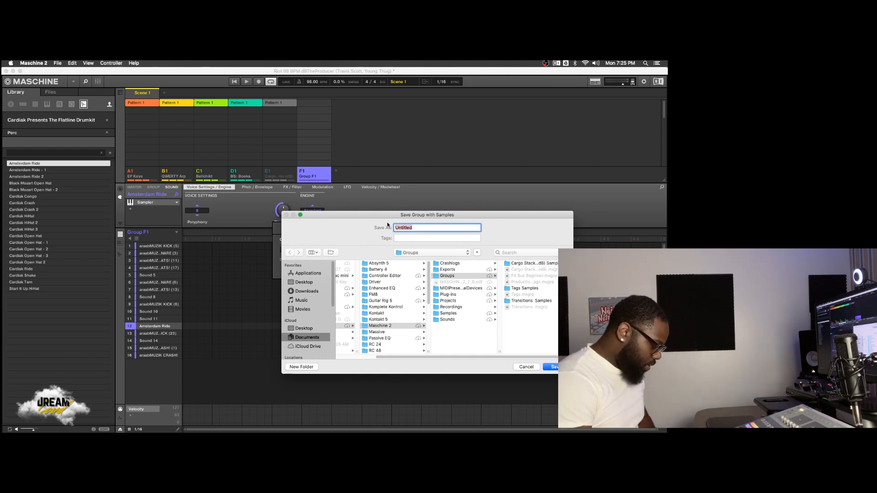
type("dB Car")
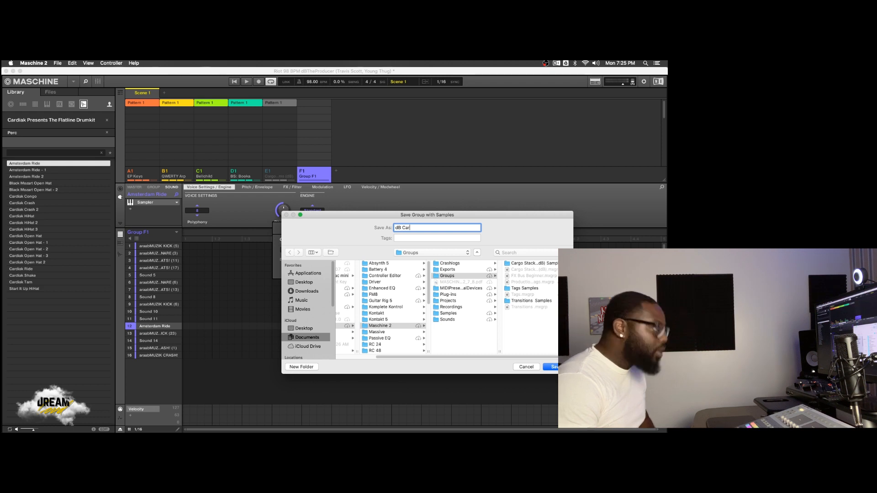
type("diak ")
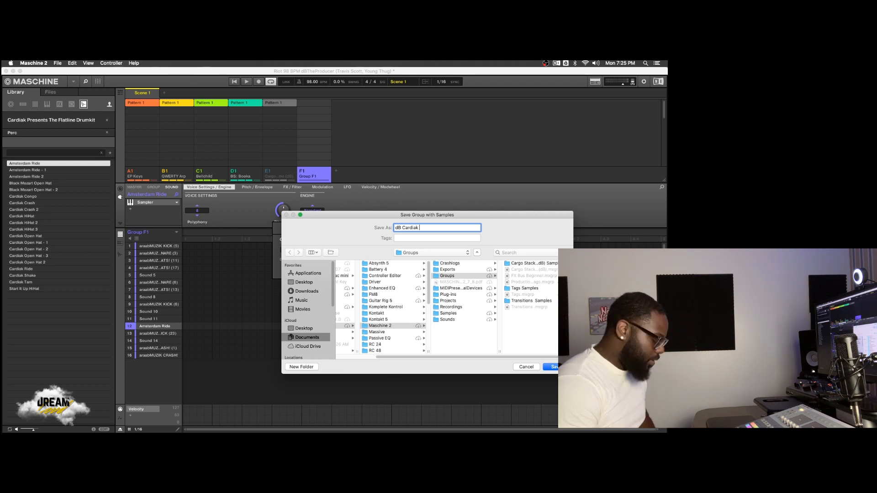
type("Hip")
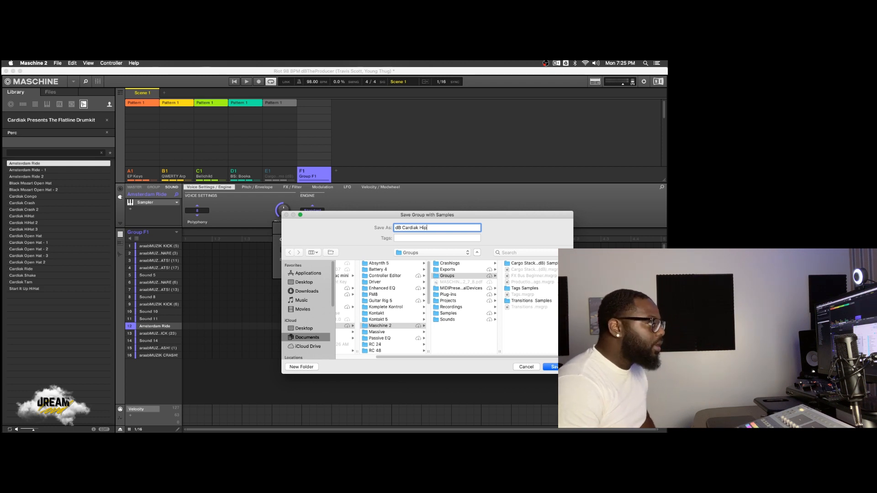
type("hoHop Kit")
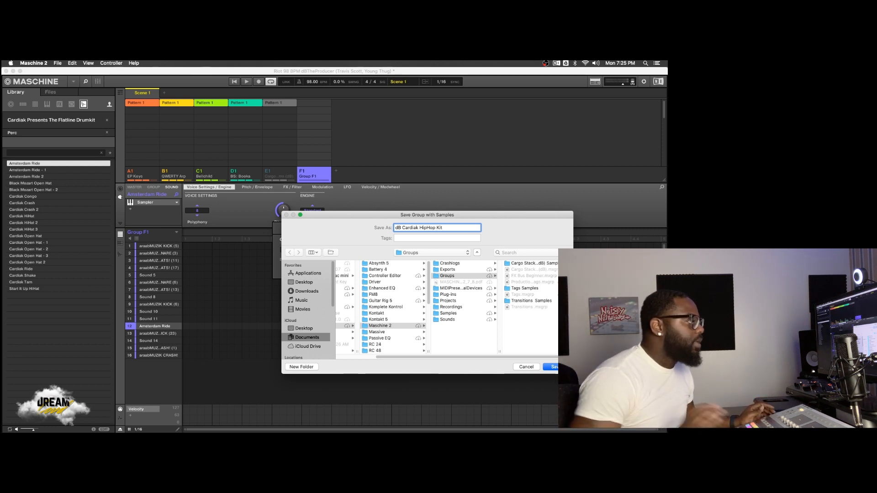
key("Return")
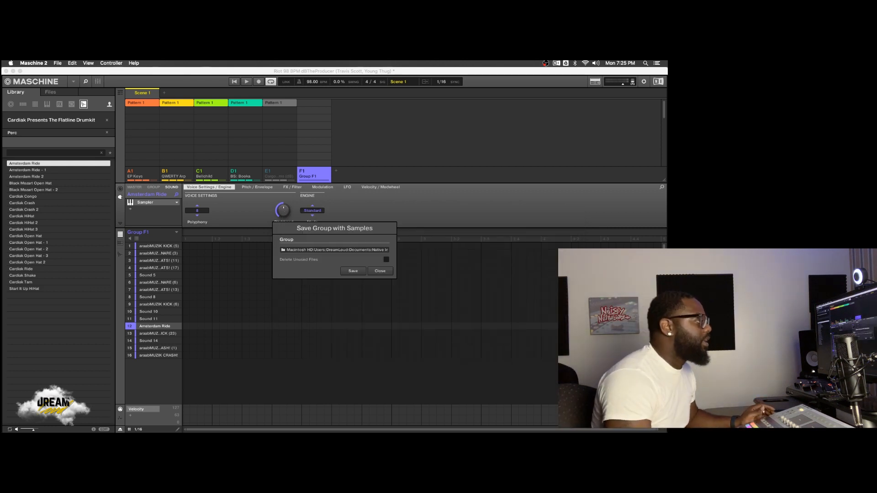
left_click(352, 271)
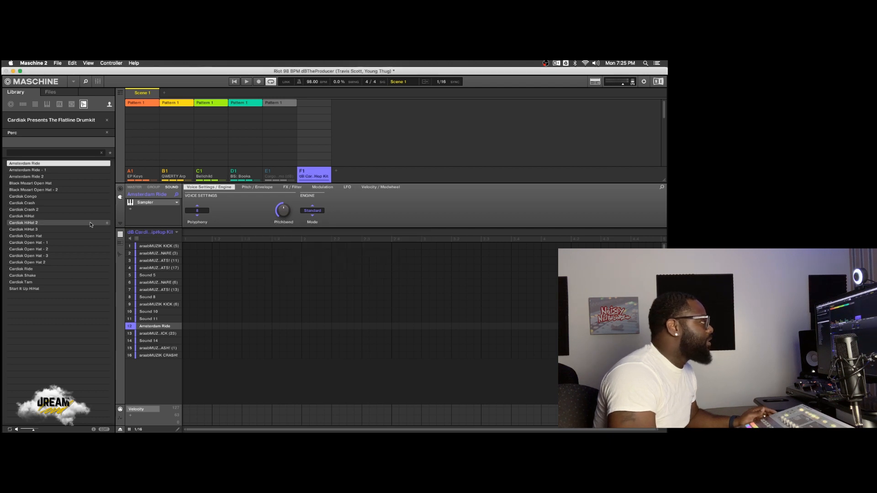
Find the saved dB Cardiak HipHop Kit among the library's groups and load it into Group G1.
left_click(23, 104)
left_click(22, 162)
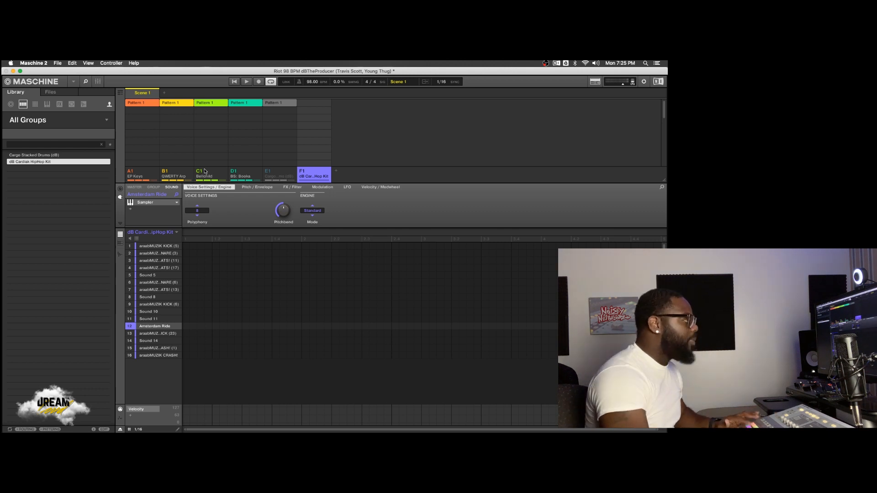
double_click(51, 162)
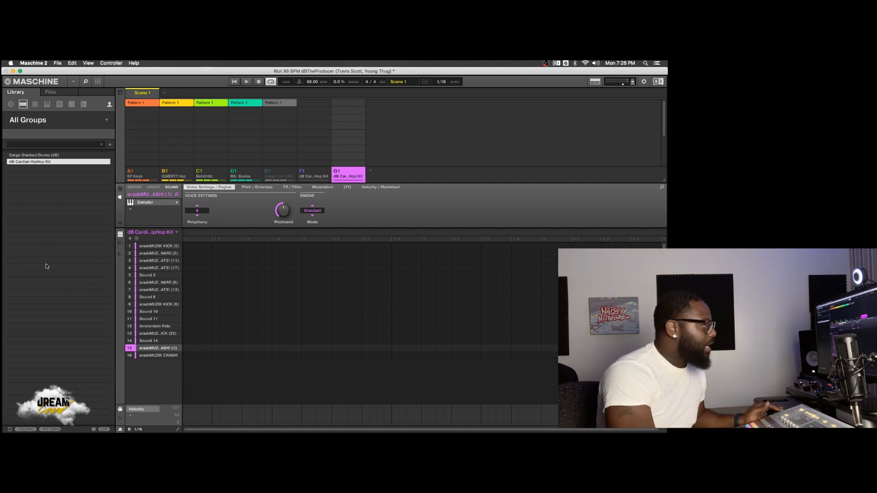
mouse_move(154, 304)
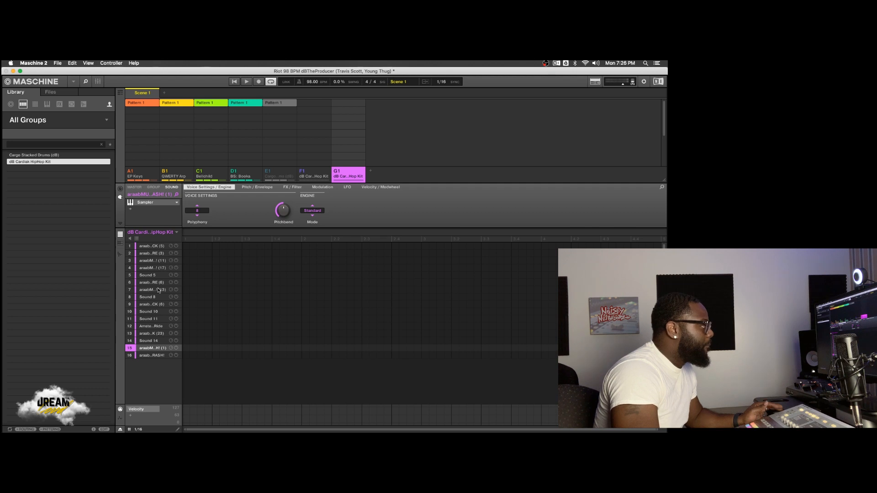